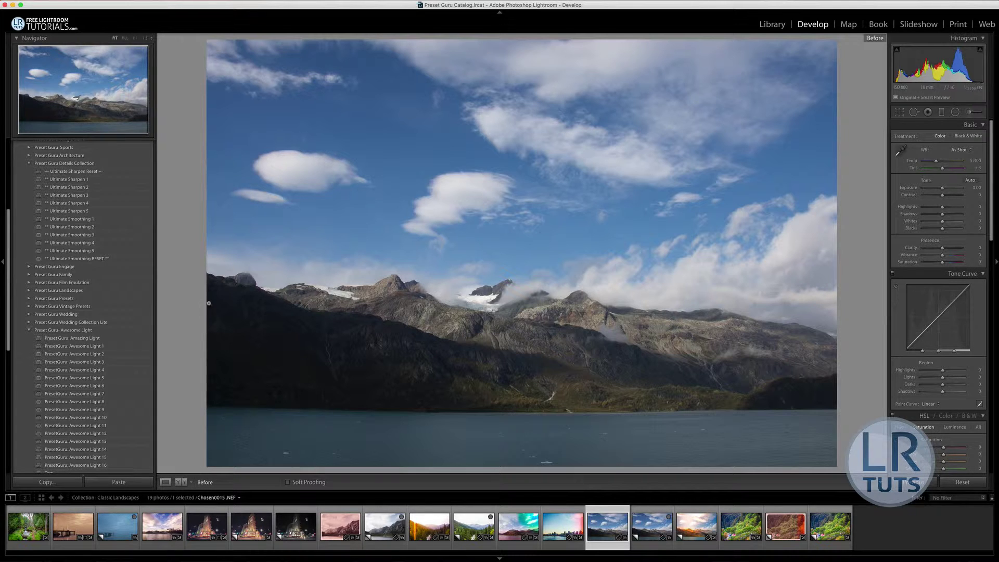
Preview the Amazing Light preset with Before/After, then reset all develop adjustments
{"action": "left_click", "coordinate": [98, 338]}
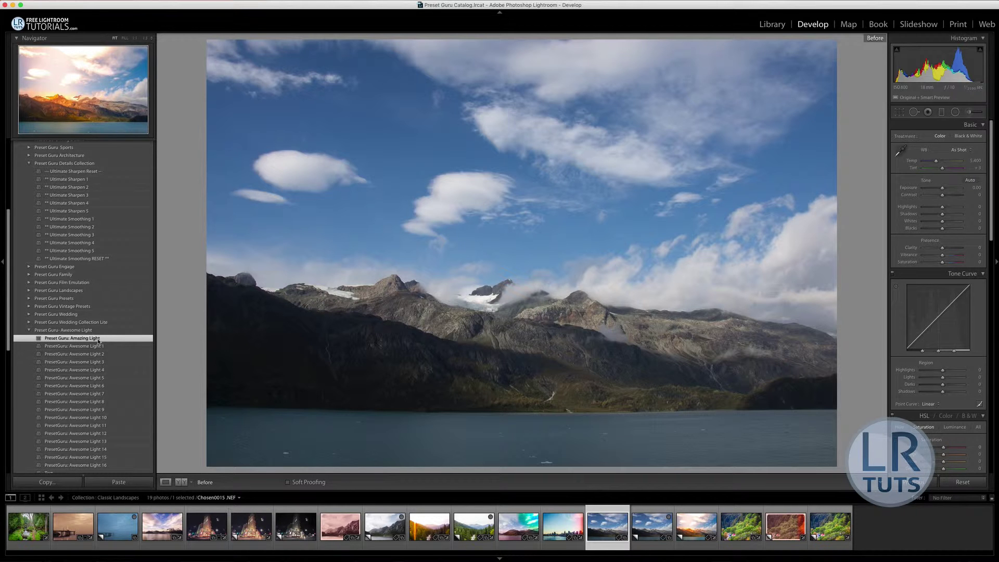
{"action": "key", "text": "backslash"}
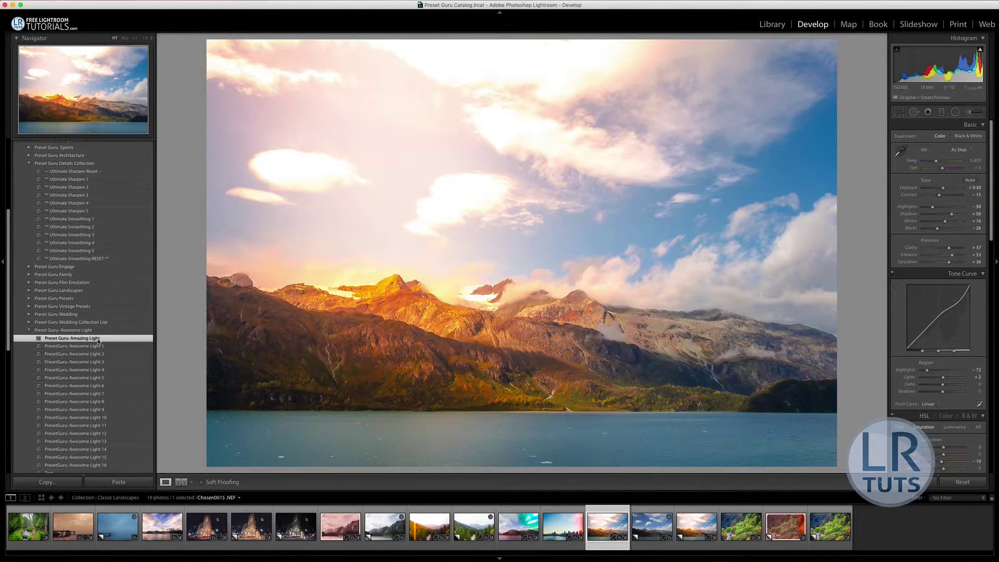
{"action": "left_click", "coordinate": [963, 482]}
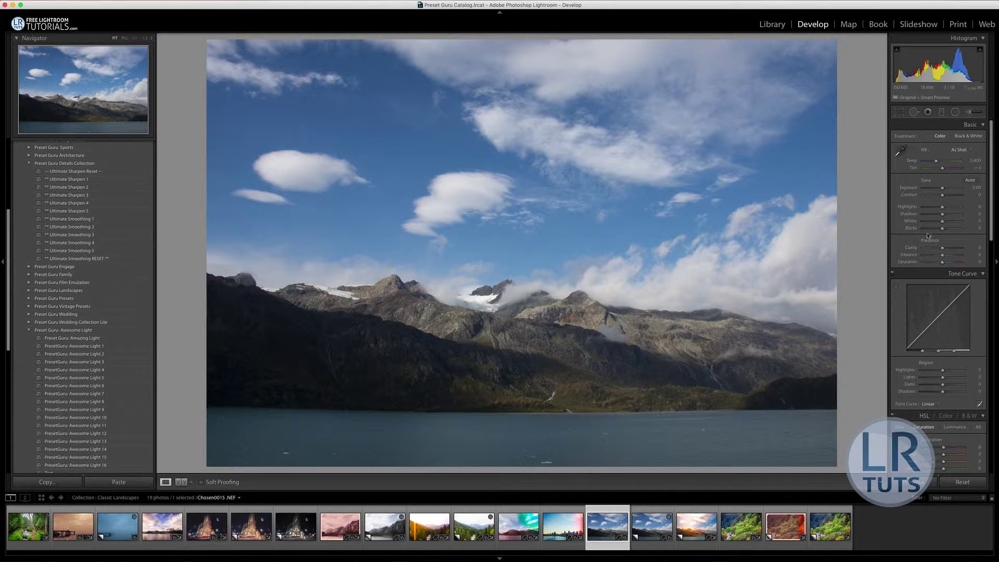
Apply Auto tone, then push Temp to an extreme and reset it
{"action": "left_click", "coordinate": [973, 180]}
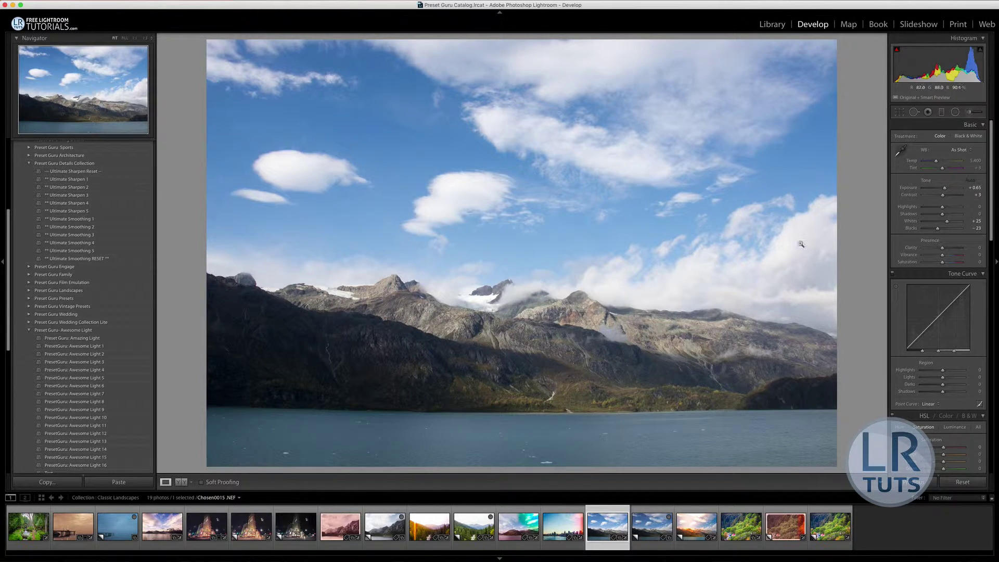
{"action": "mouse_move", "coordinate": [943, 161]}
{"action": "left_mouse_down"}
{"action": "mouse_move", "coordinate": [975, 162]}
{"action": "mouse_move", "coordinate": [841, 171]}
{"action": "left_mouse_up"}
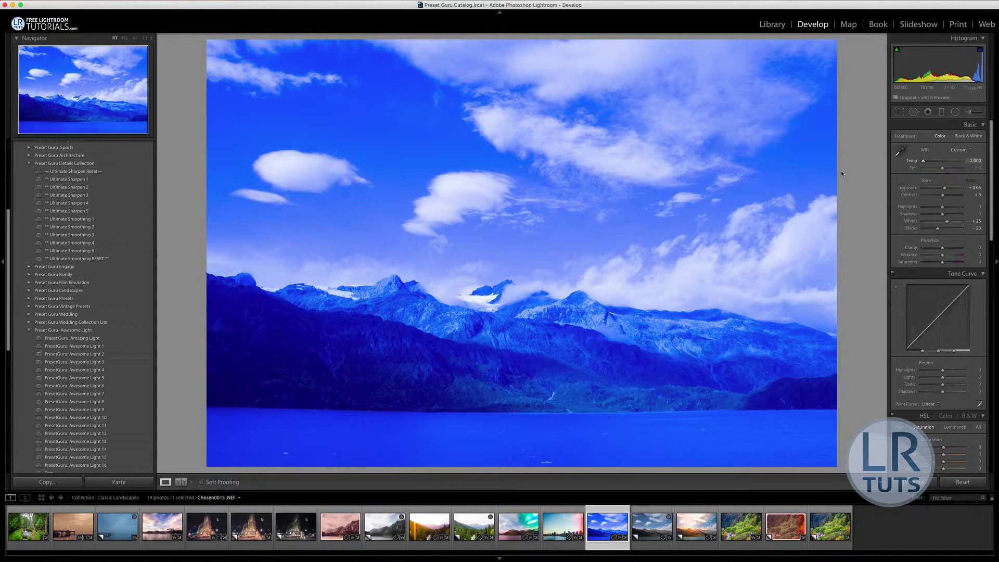
{"action": "double_click", "coordinate": [912, 162]}
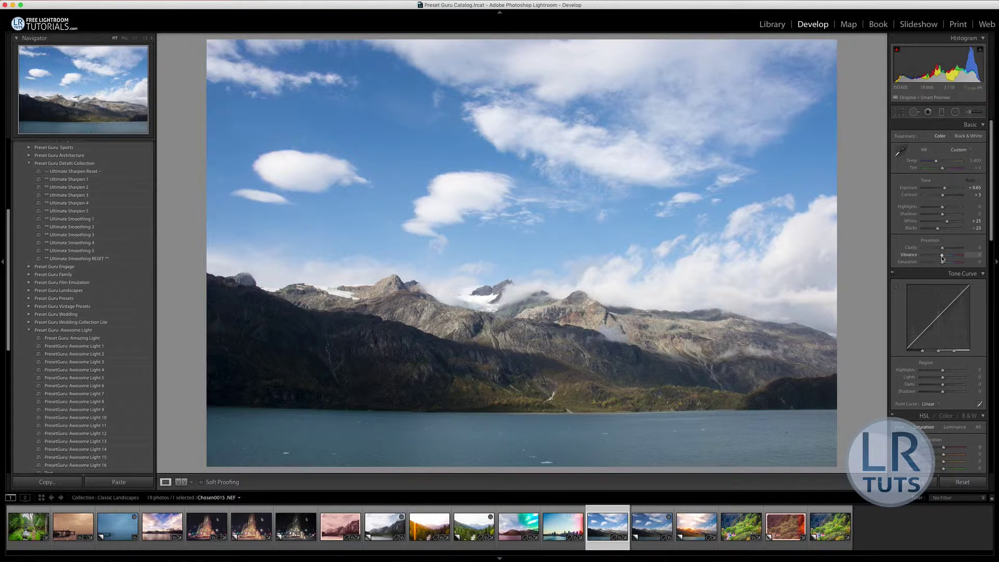
Swing Vibrance through its range and bring it back to 0
{"action": "left_click_drag", "start_coordinate": [942, 257], "coordinate": [951, 255]}
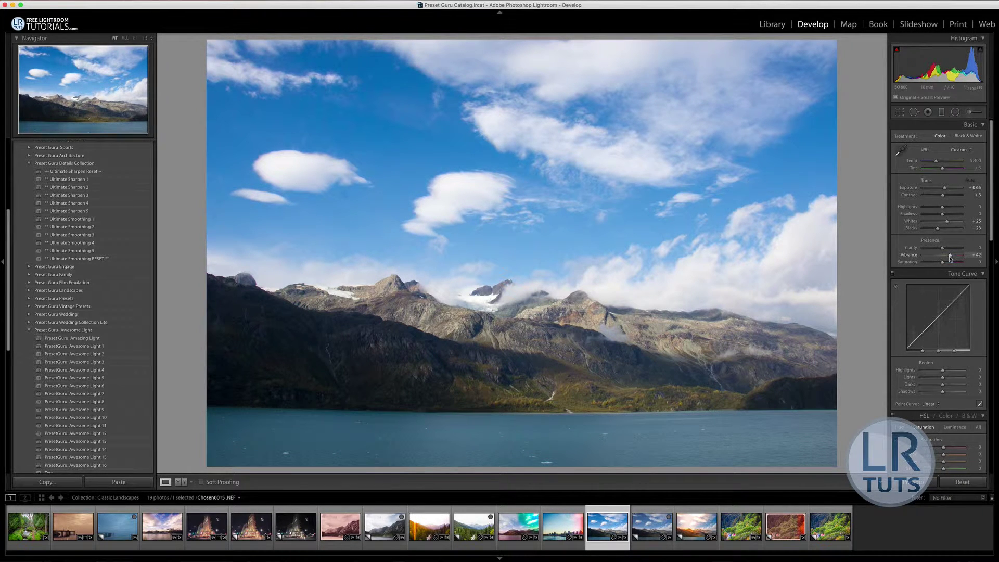
{"action": "mouse_move", "coordinate": [950, 256]}
{"action": "left_mouse_down"}
{"action": "mouse_move", "coordinate": [923, 256]}
{"action": "mouse_move", "coordinate": [960, 256]}
{"action": "left_mouse_up"}
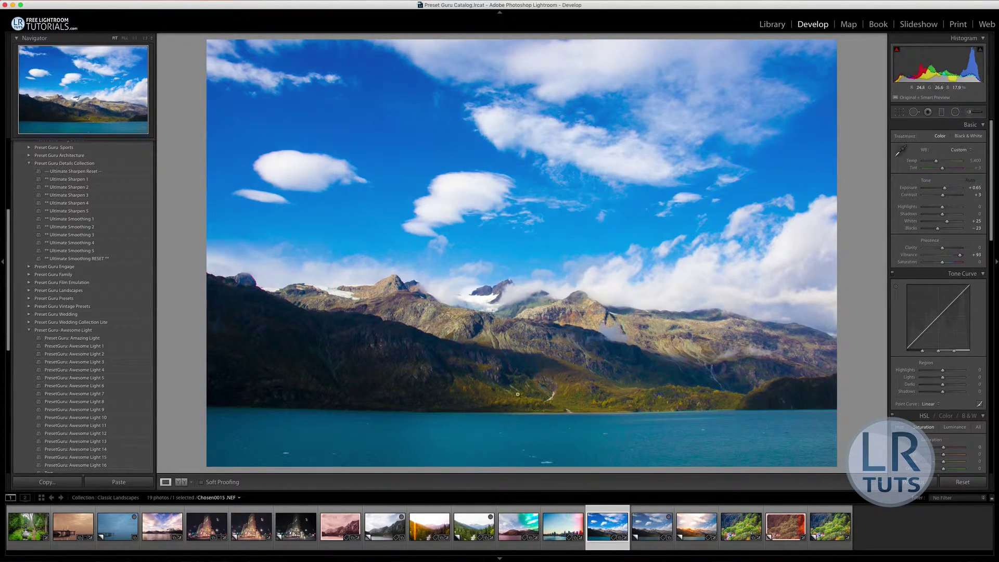
{"action": "left_click_drag", "start_coordinate": [959, 256], "coordinate": [949, 256]}
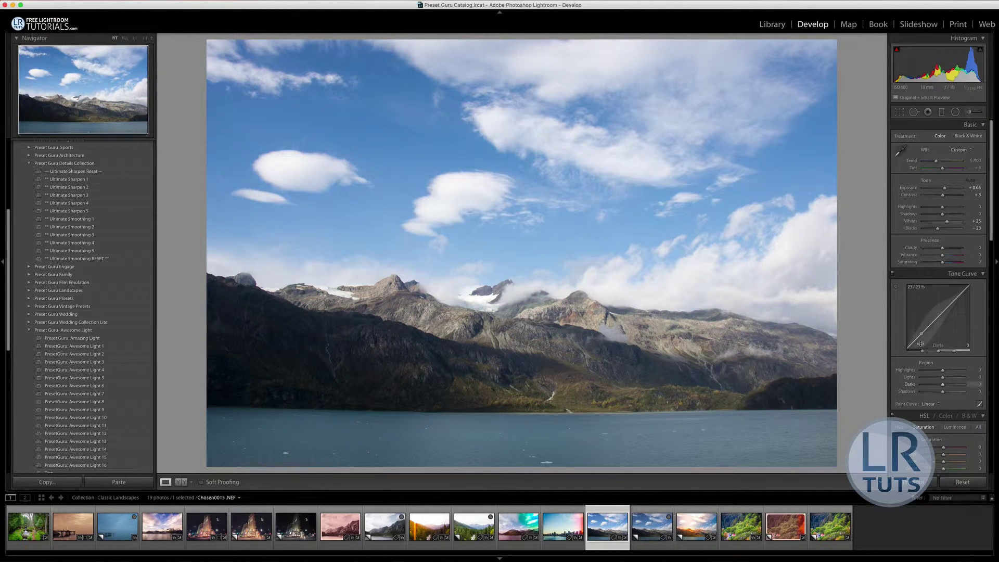
{"action": "scroll", "coordinate": [922, 344], "scroll_direction": "down", "scroll_amount": 3}
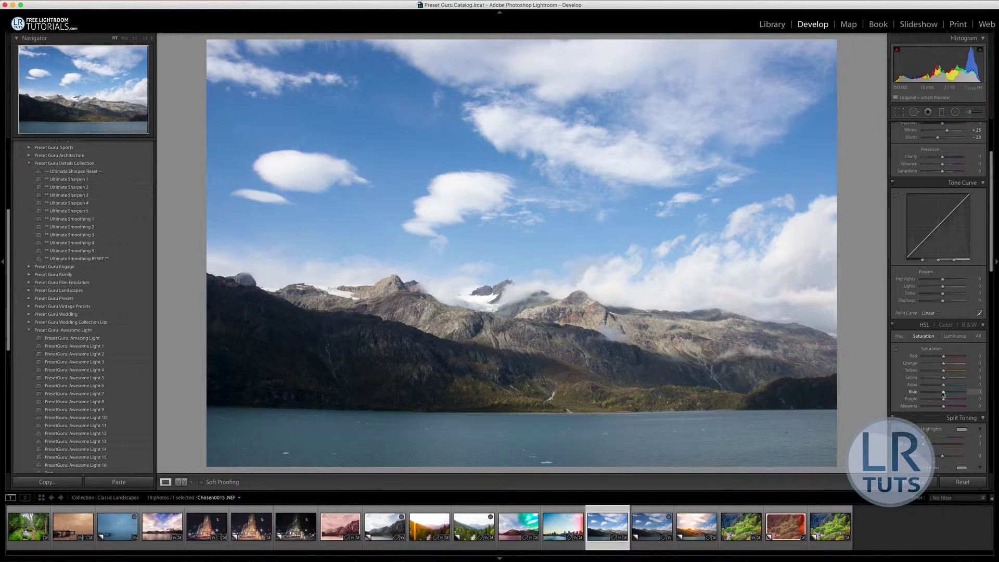
Raise HSL Blue saturation to +74 and compare Before/After, ending on the edit
{"action": "left_click_drag", "start_coordinate": [944, 395], "coordinate": [960, 394]}
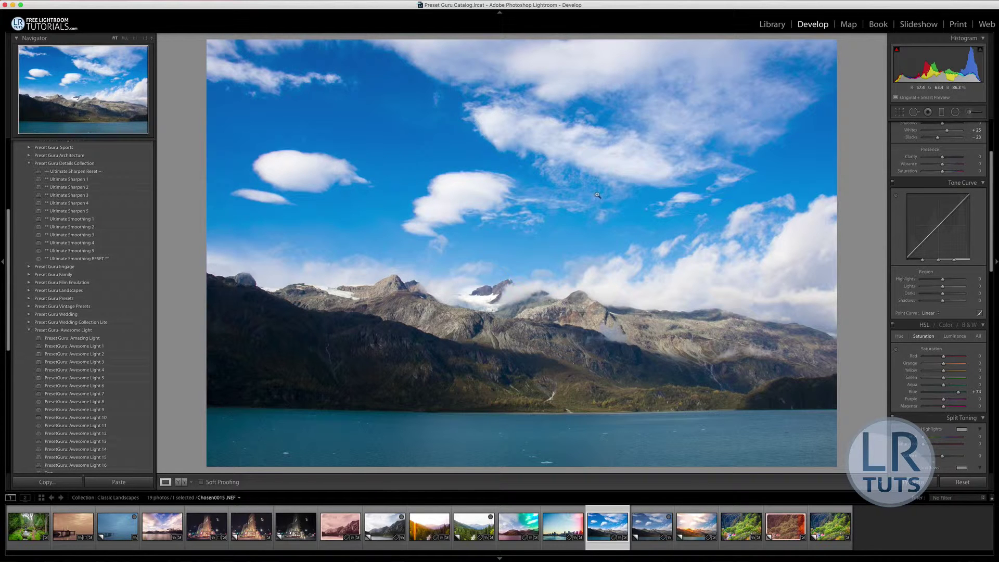
{"action": "key", "text": "backslash"}
{"action": "key", "text": "backslash"}
{"action": "key", "text": "backslash"}
{"action": "key", "text": "backslash"}
{"action": "key", "text": "backslash"}
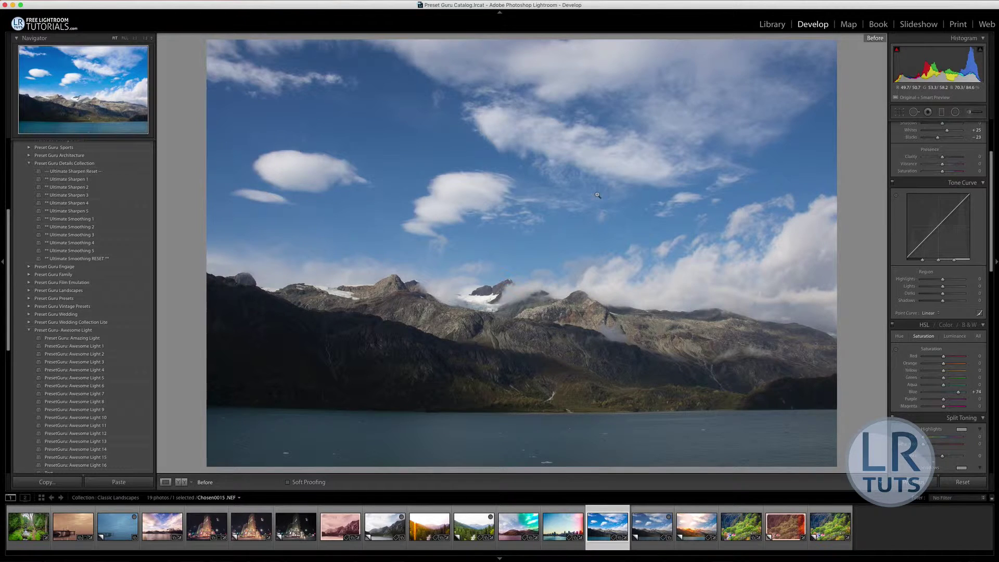
{"action": "key", "text": "backslash"}
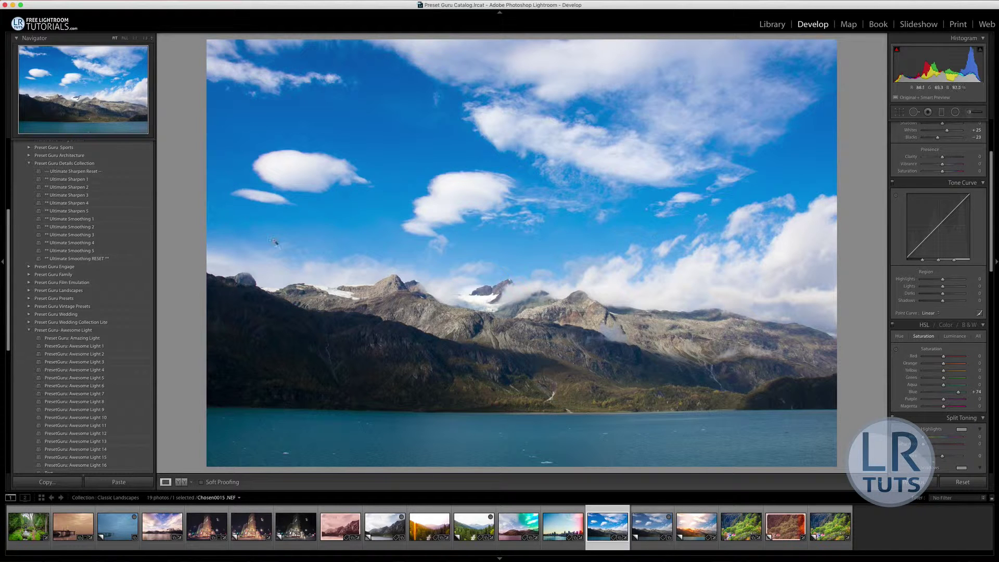
Zoom to 1:1 on the mountains and apply the Ultimate Sharpen 5 preset
{"action": "left_click", "coordinate": [367, 320]}
{"action": "left_click_drag", "start_coordinate": [575, 285], "coordinate": [564, 263]}
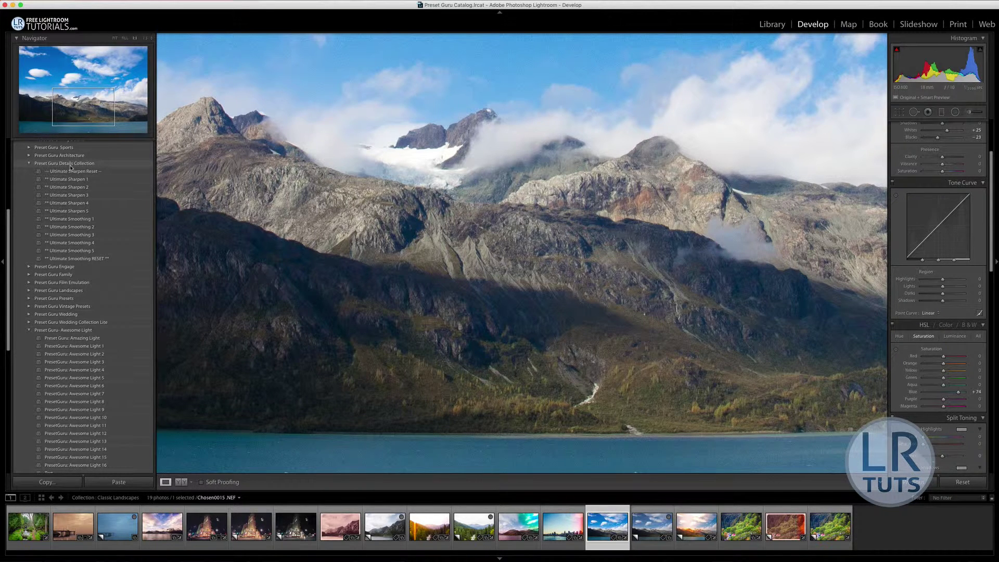
{"action": "left_click", "coordinate": [78, 211]}
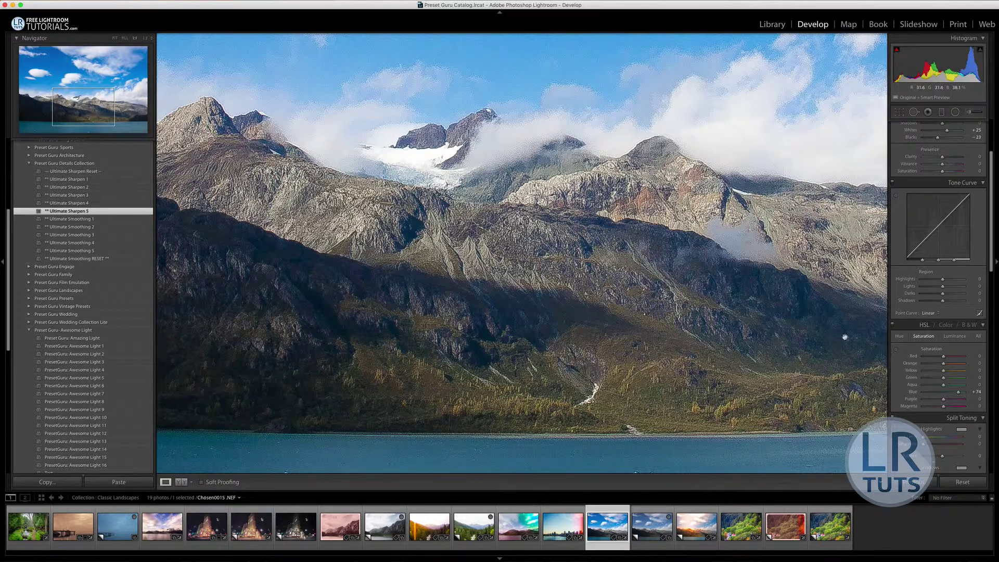
{"action": "scroll", "coordinate": [925, 326], "scroll_direction": "down", "scroll_amount": 3}
{"action": "scroll", "coordinate": [926, 325], "scroll_direction": "down", "scroll_amount": 3}
{"action": "scroll", "coordinate": [925, 325], "scroll_direction": "down", "scroll_amount": 3}
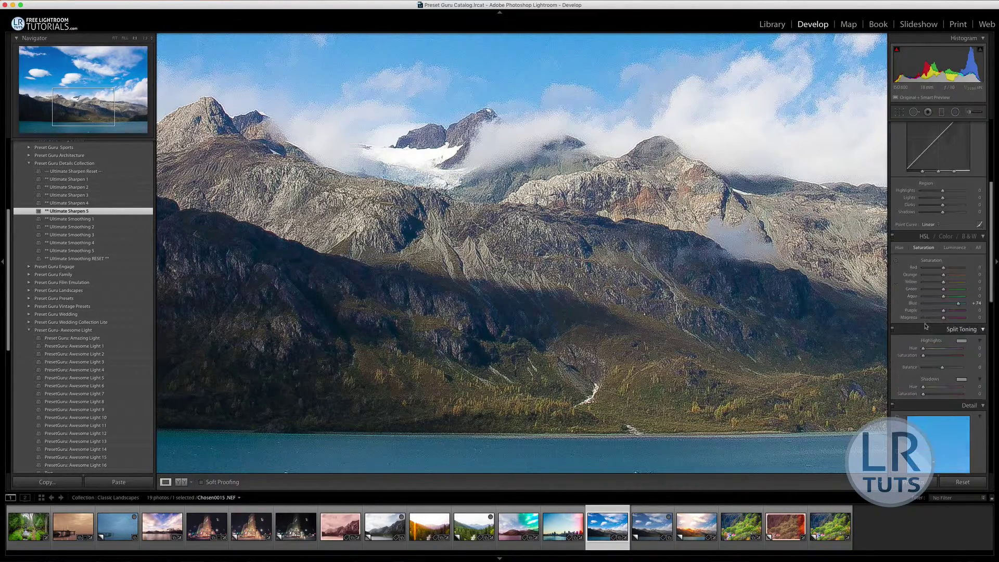
{"action": "scroll", "coordinate": [925, 325], "scroll_direction": "down", "scroll_amount": 3}
{"action": "scroll", "coordinate": [925, 326], "scroll_direction": "down", "scroll_amount": 3}
{"action": "scroll", "coordinate": [926, 326], "scroll_direction": "down", "scroll_amount": 2}
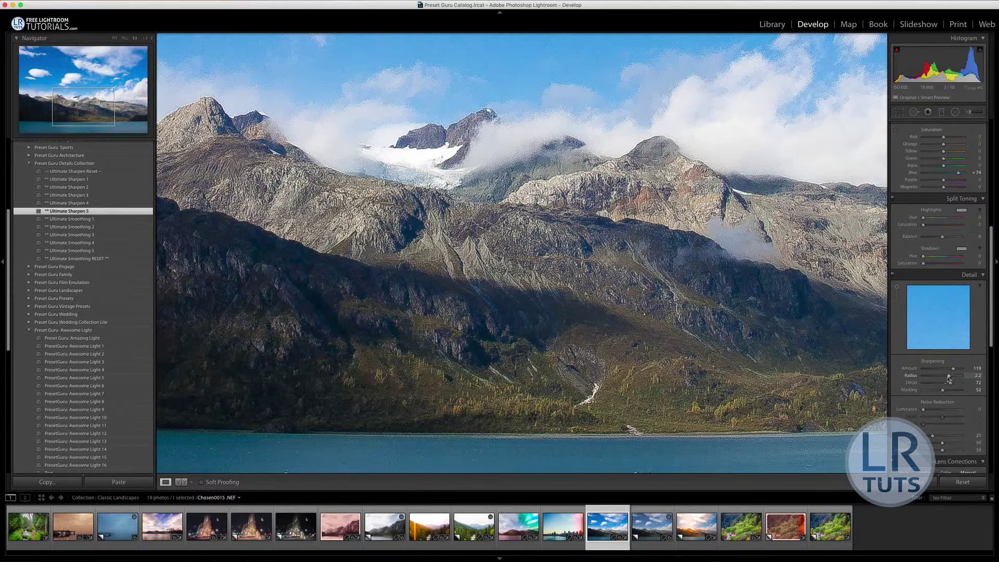
Raise sharpening Radius to 3.0, then zoom out and back in to check
{"action": "left_click_drag", "start_coordinate": [950, 377], "coordinate": [960, 377]}
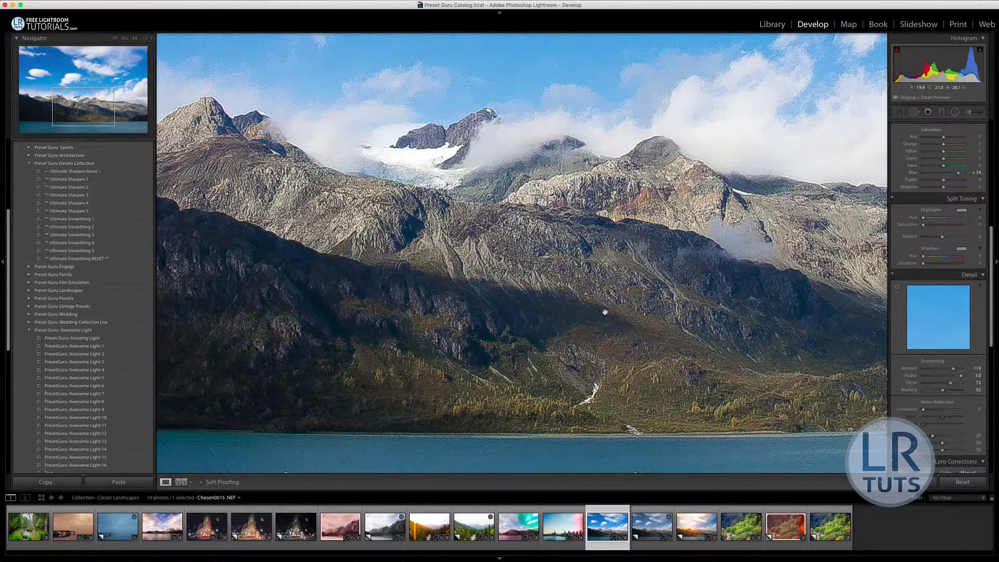
{"action": "left_click", "coordinate": [410, 258]}
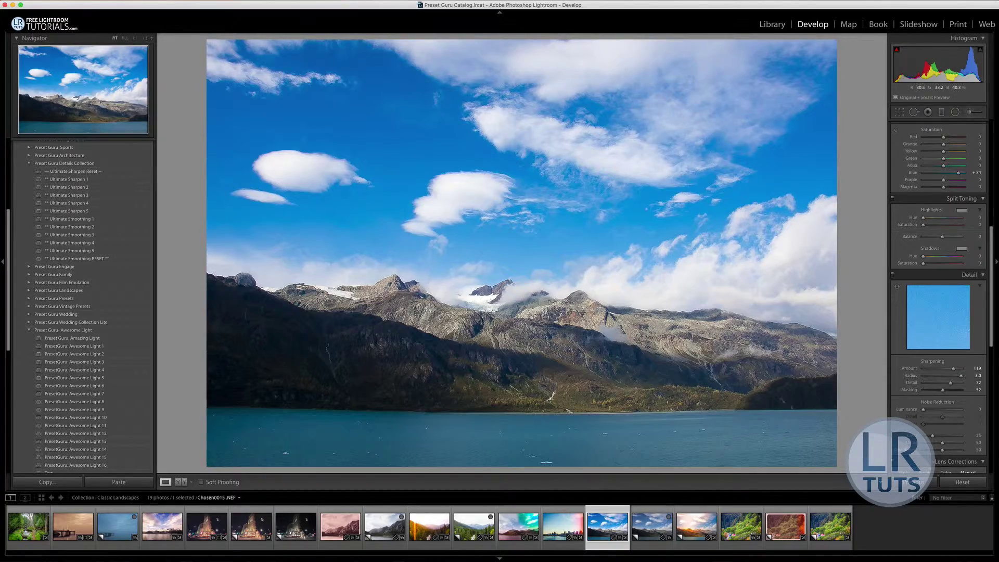
{"action": "left_click", "coordinate": [728, 345]}
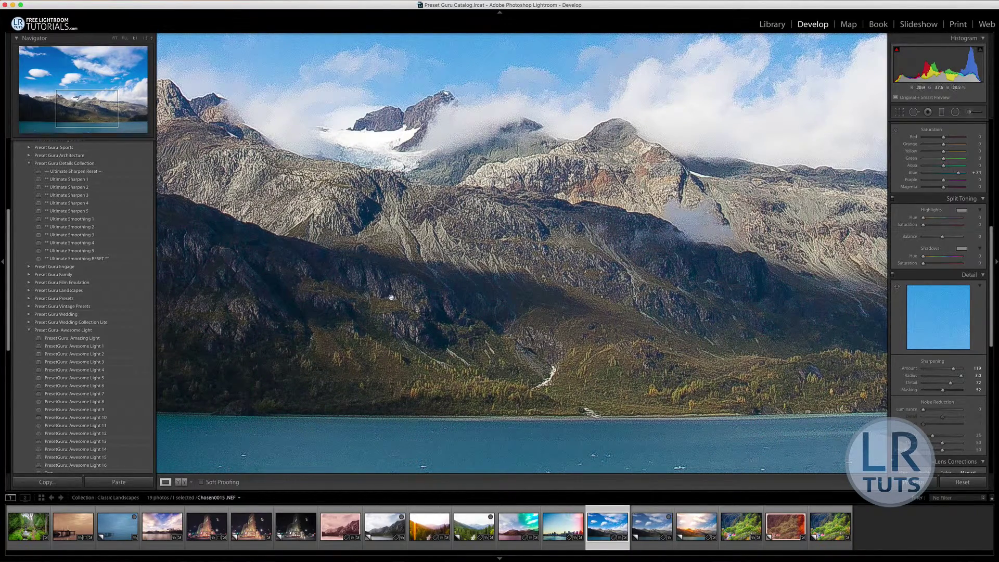
{"action": "scroll", "coordinate": [407, 288], "scroll_direction": "down", "scroll_amount": 5}
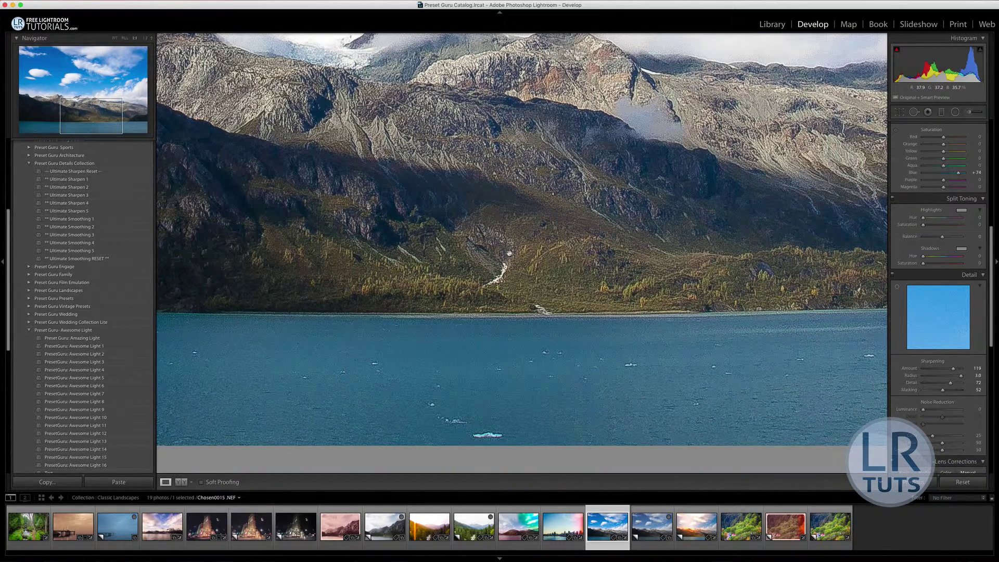
{"action": "left_click_drag", "start_coordinate": [509, 253], "coordinate": [515, 313]}
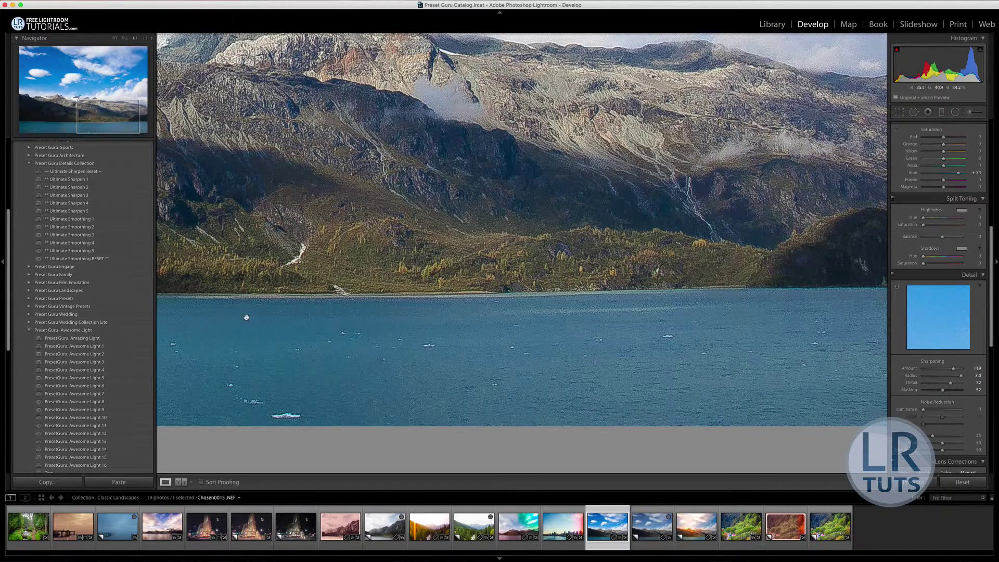
Apply the Ultimate Smoothing 3 preset and pan to the mountain peaks
{"action": "left_click", "coordinate": [70, 235]}
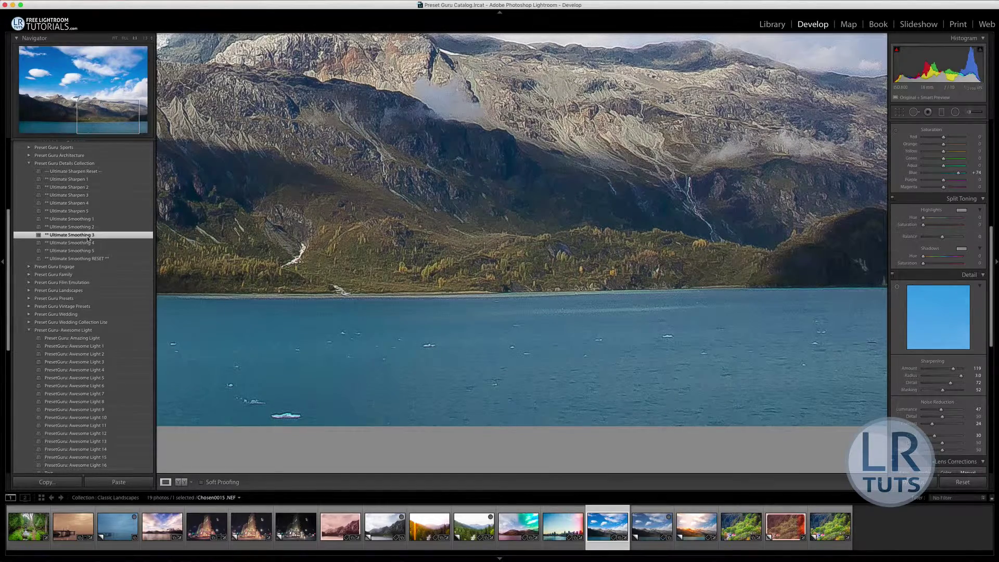
{"action": "left_click_drag", "start_coordinate": [469, 94], "coordinate": [575, 299]}
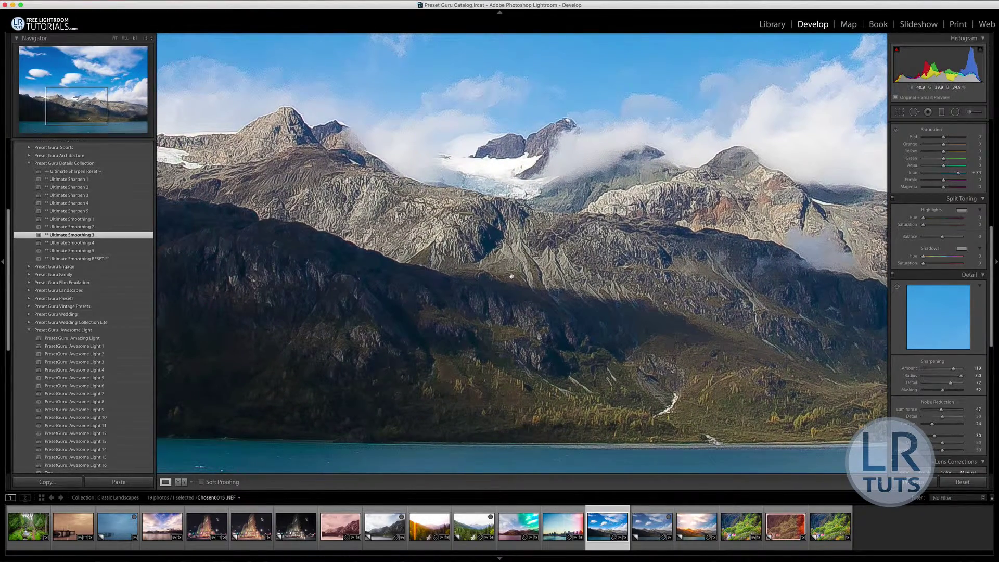
{"action": "left_click_drag", "start_coordinate": [503, 273], "coordinate": [578, 269]}
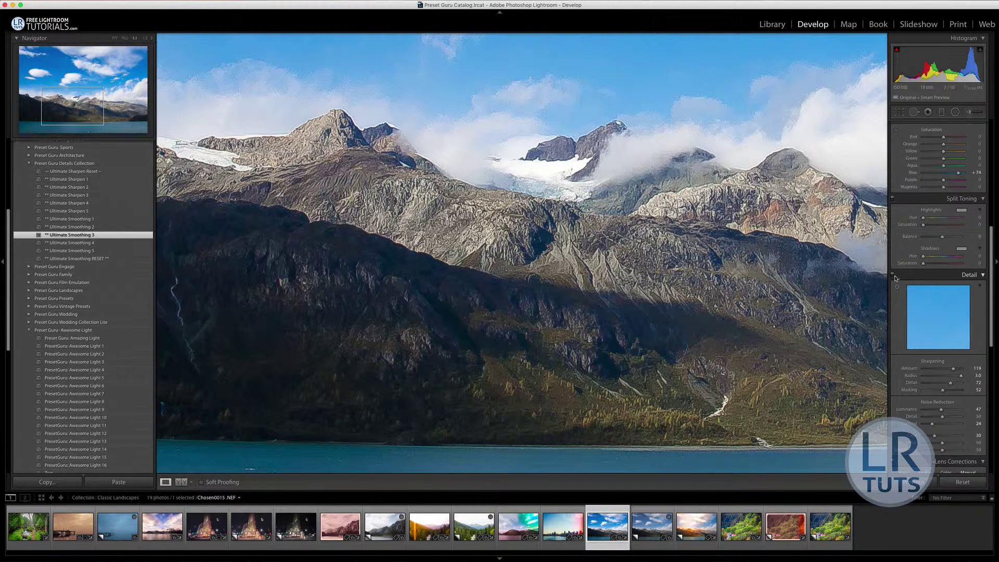
Toggle the Detail panel off and on to compare, leaving it on
{"action": "left_click", "coordinate": [895, 277]}
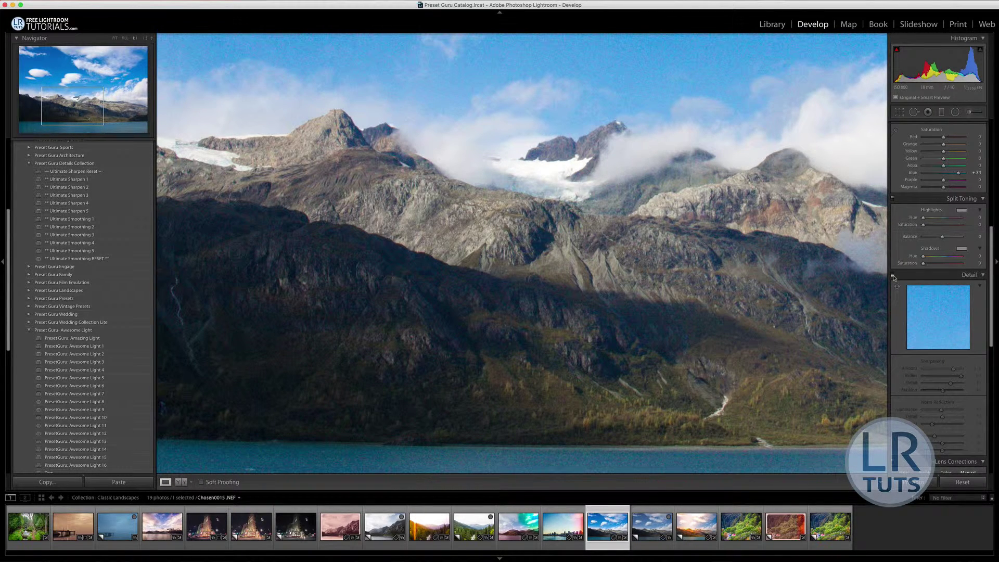
{"action": "left_click", "coordinate": [894, 278]}
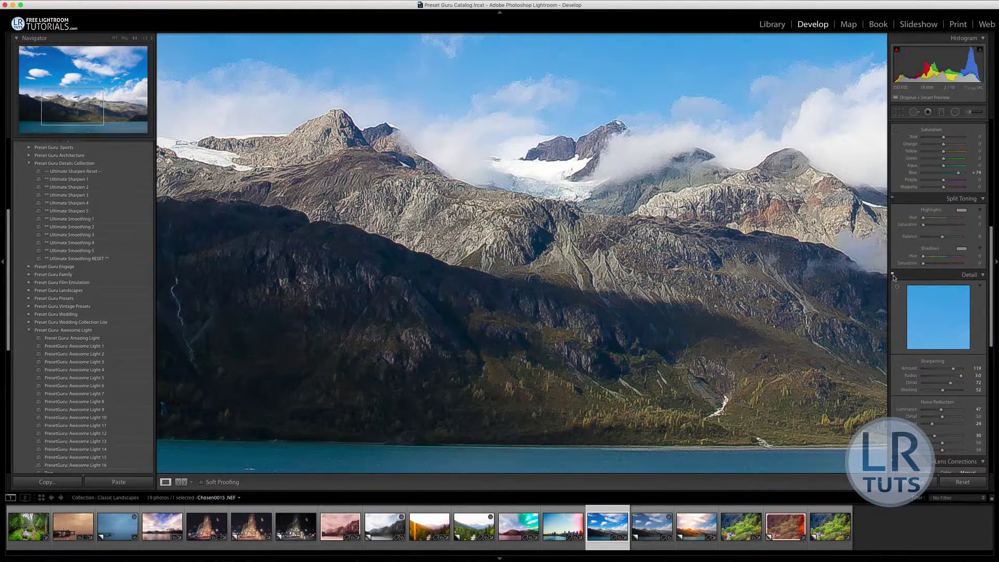
{"action": "left_click", "coordinate": [894, 277]}
{"action": "left_click", "coordinate": [895, 277]}
{"action": "left_click", "coordinate": [894, 277]}
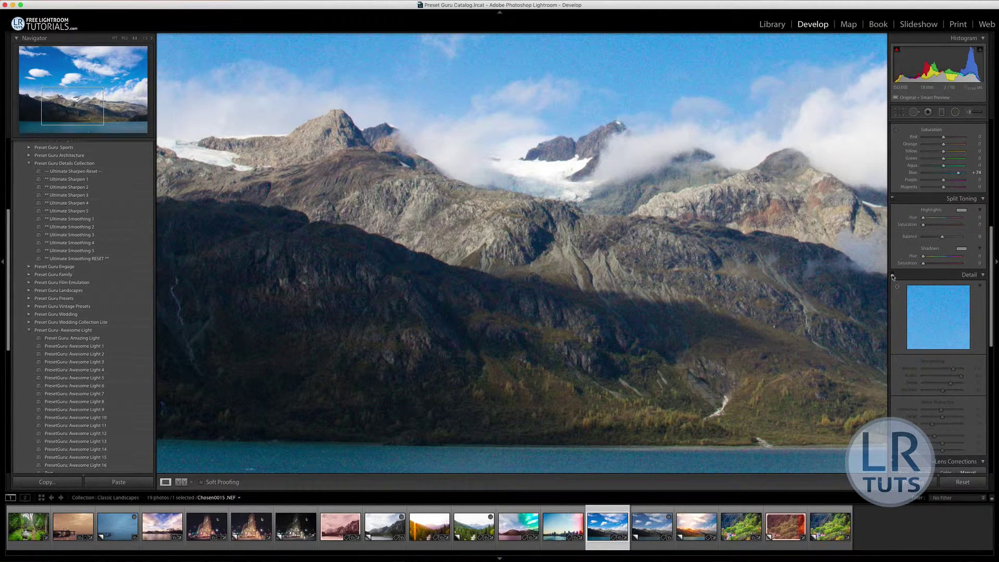
{"action": "left_click", "coordinate": [895, 277]}
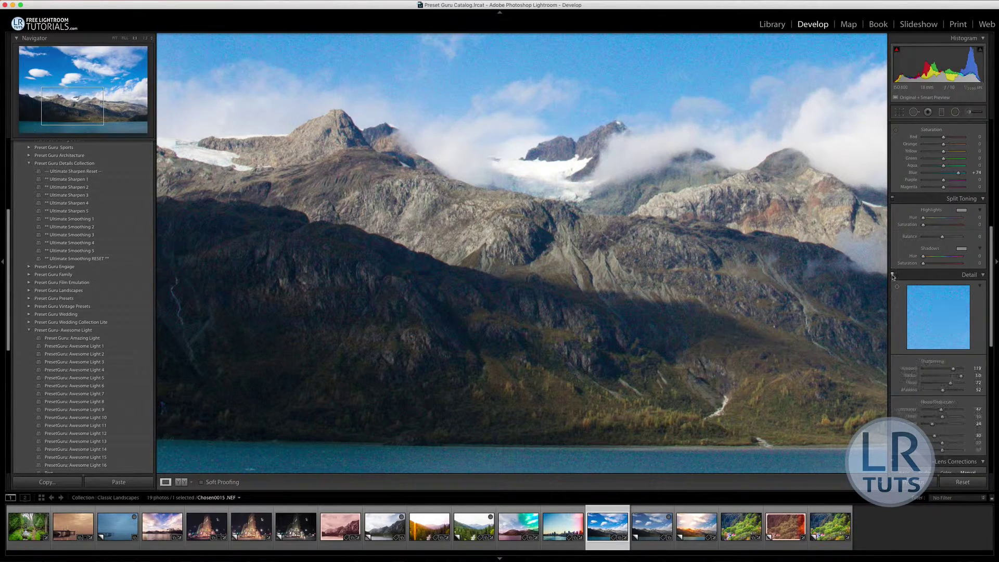
Fit the photo to the view and toggle Before/After, ending on the edited version
{"action": "left_click", "coordinate": [705, 265]}
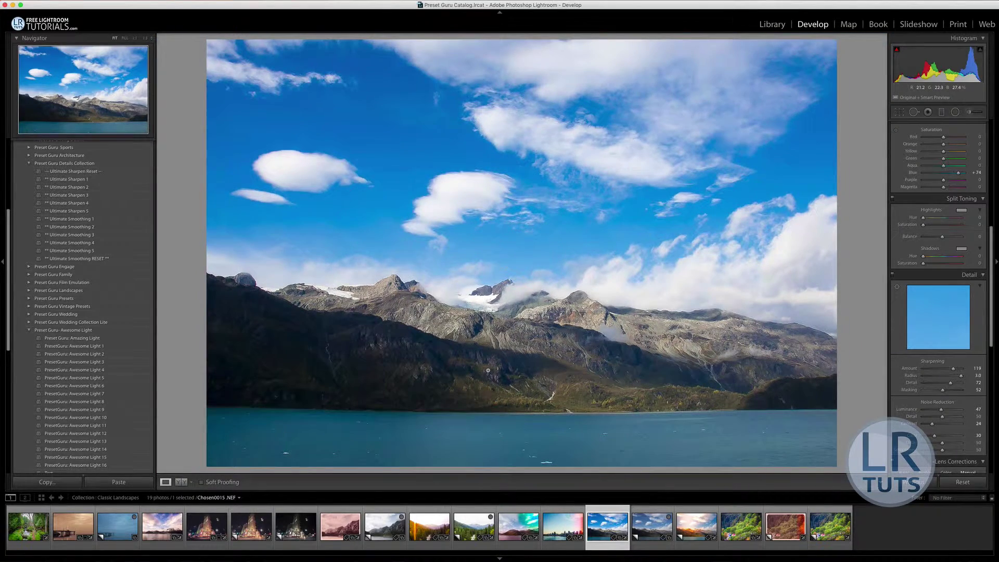
{"action": "key", "text": "backslash"}
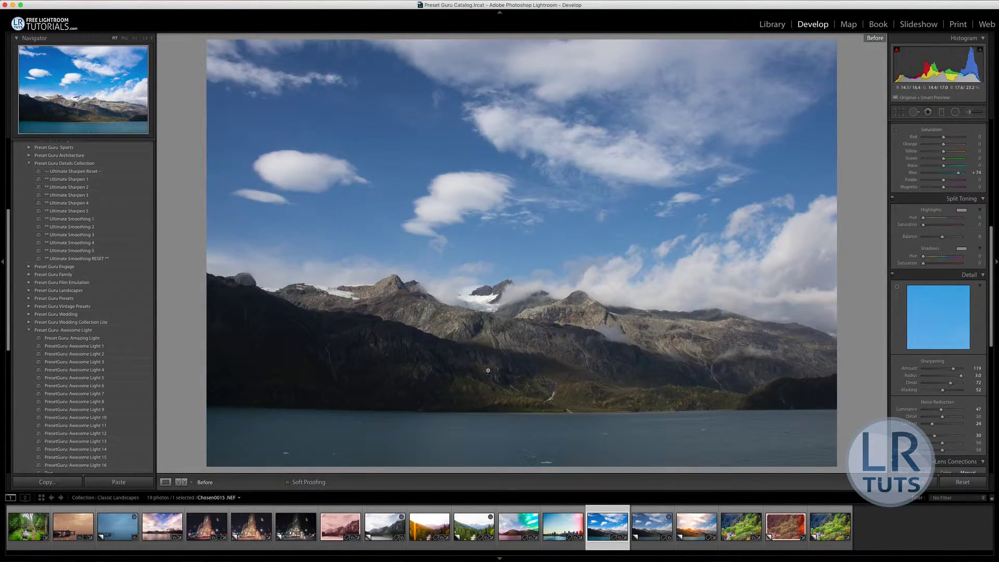
{"action": "key", "text": "backslash"}
{"action": "key", "text": "backslash"}
{"action": "key", "text": "backslash"}
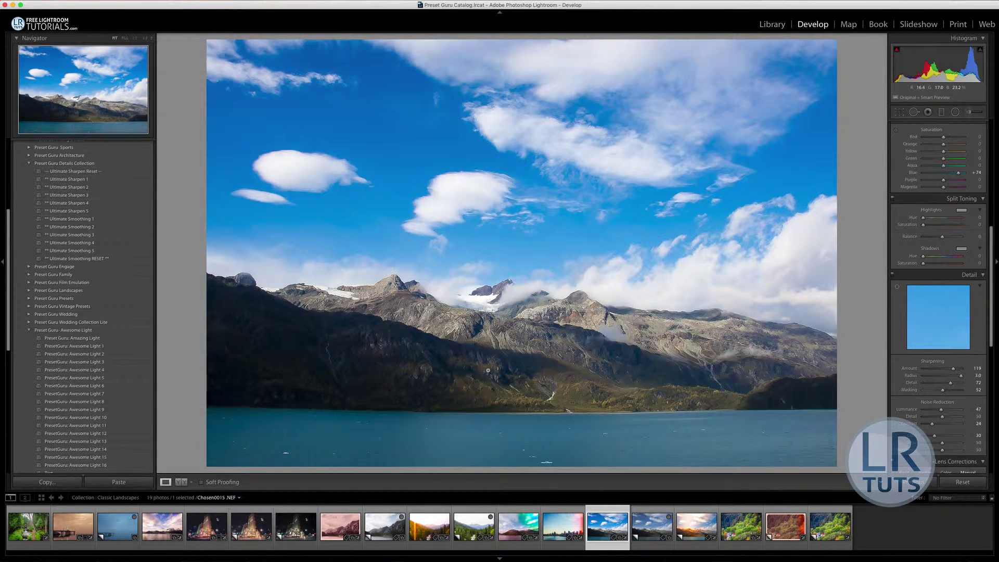
{"action": "key", "text": "backslash"}
{"action": "key", "text": "backslash"}
{"action": "scroll", "coordinate": [968, 234], "scroll_direction": "up", "scroll_amount": 3}
{"action": "scroll", "coordinate": [937, 274], "scroll_direction": "up", "scroll_amount": 5}
{"action": "scroll", "coordinate": [937, 273], "scroll_direction": "up", "scroll_amount": 5}
{"action": "scroll", "coordinate": [934, 248], "scroll_direction": "up", "scroll_amount": 3}
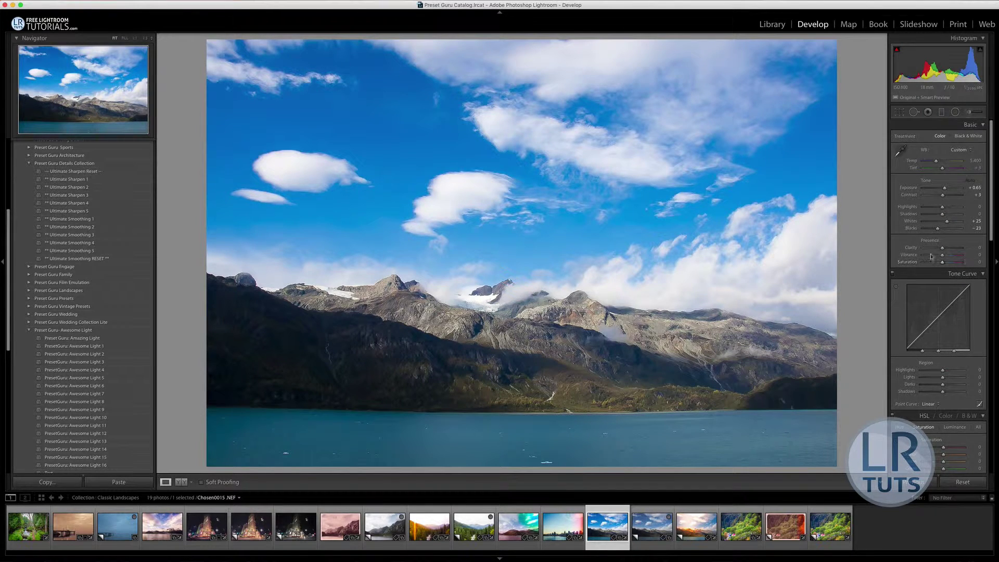
{"action": "left_click_drag", "start_coordinate": [941, 248], "coordinate": [988, 251]}
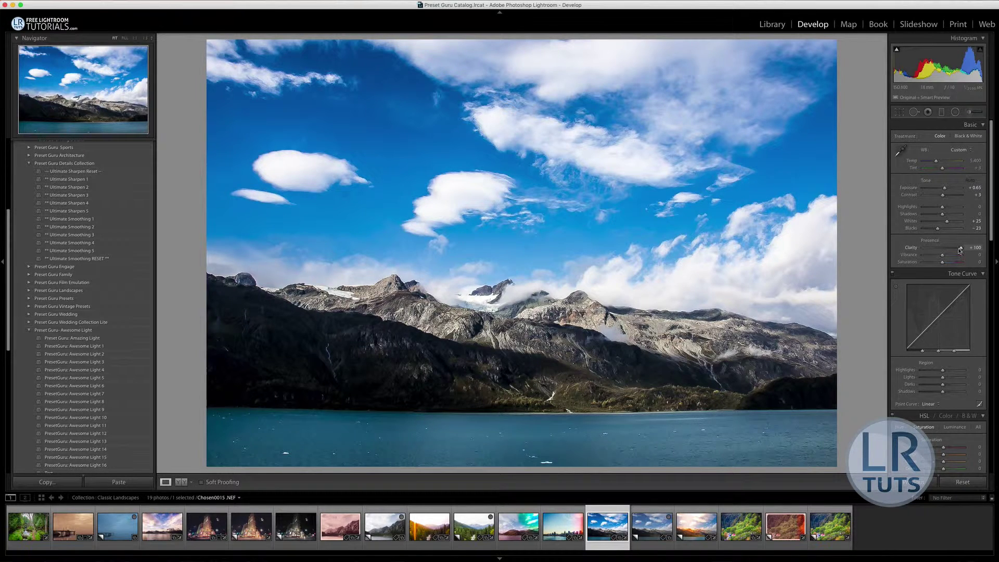
{"action": "left_click_drag", "start_coordinate": [960, 248], "coordinate": [954, 249]}
{"action": "double_click", "coordinate": [913, 247]}
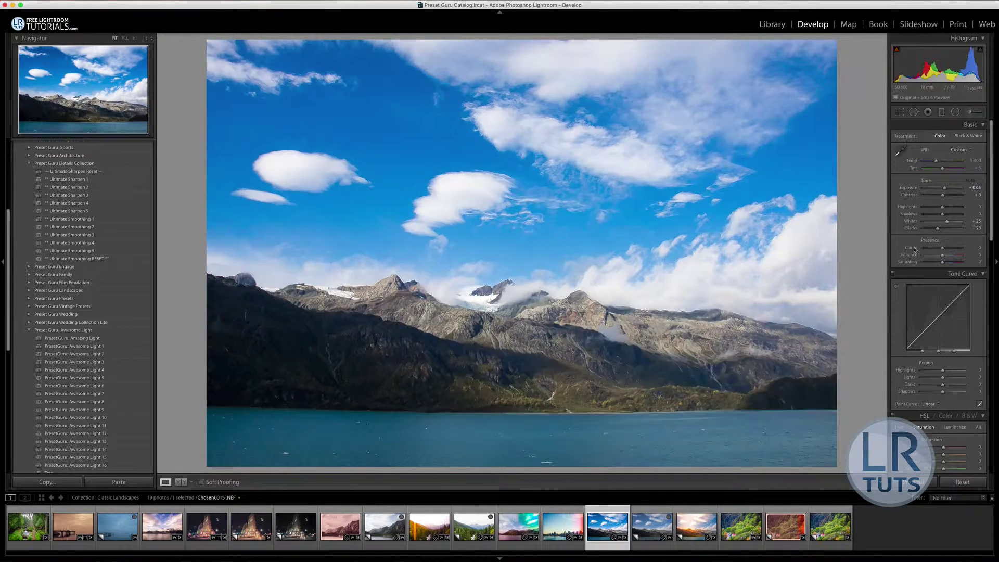
Set a reset Adjustment Brush to Saturation 51, Clarity 71, lower Flow, and paint the mountains
{"action": "left_click", "coordinate": [970, 114]}
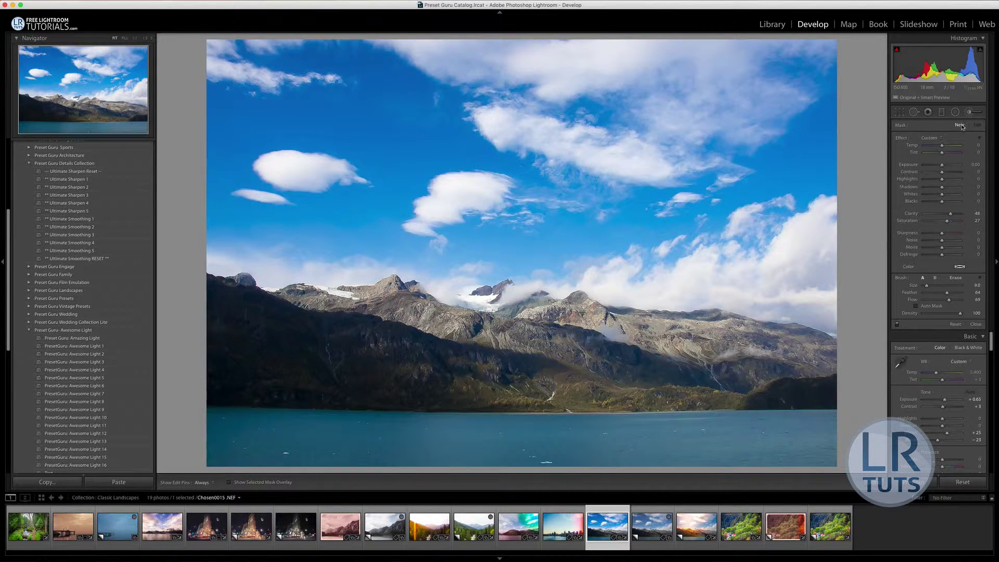
{"action": "double_click", "coordinate": [903, 139]}
{"action": "left_click_drag", "start_coordinate": [942, 221], "coordinate": [950, 220]}
{"action": "left_click_drag", "start_coordinate": [941, 213], "coordinate": [953, 213]}
{"action": "mouse_move", "coordinate": [950, 300]}
{"action": "left_mouse_down"}
{"action": "mouse_move", "coordinate": [955, 313]}
{"action": "mouse_move", "coordinate": [933, 299]}
{"action": "left_mouse_up"}
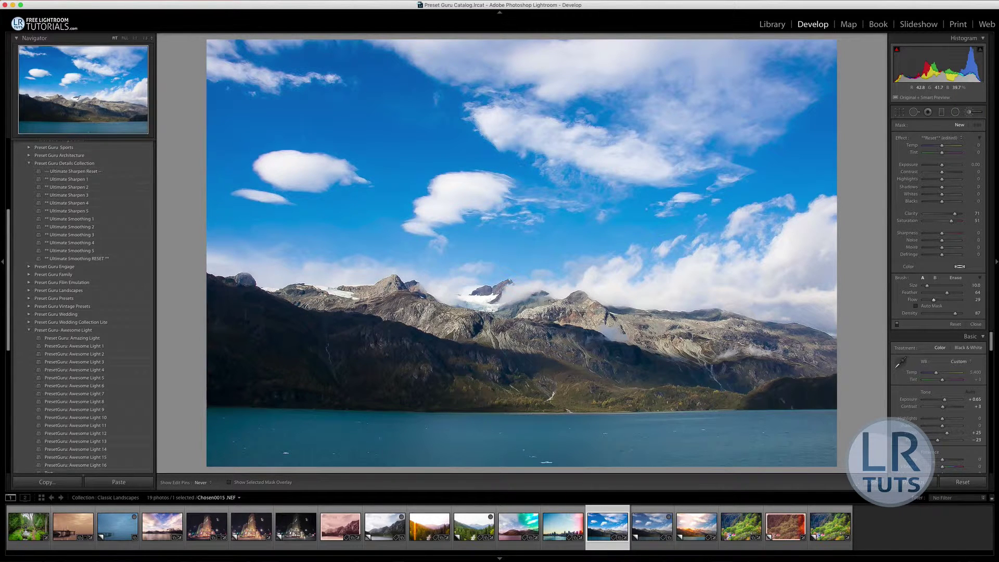
{"action": "left_click", "coordinate": [587, 336]}
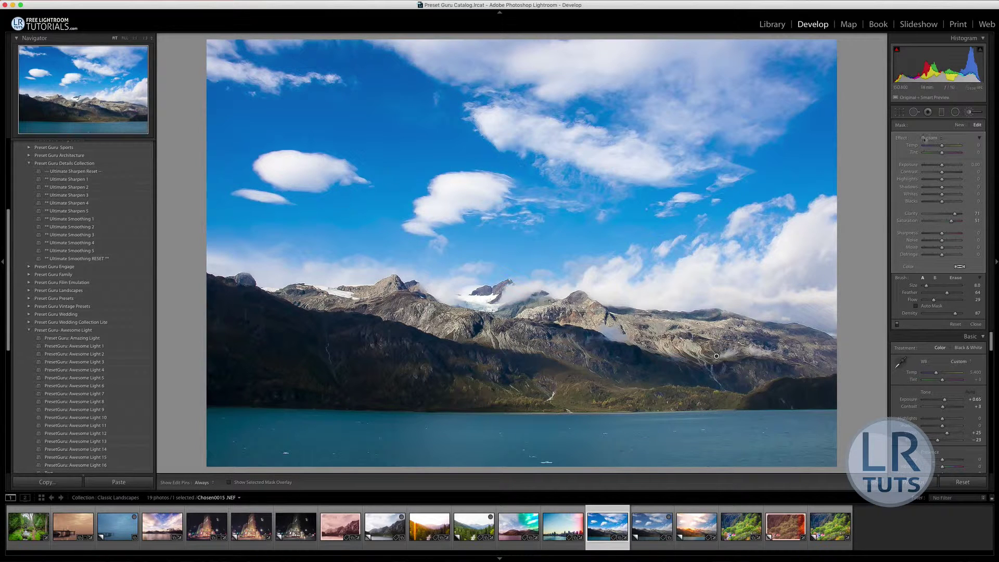
Add a new brush with Clarity 33, Tint -40, negative Sharpness, and toggle Auto Mask
{"action": "left_click", "coordinate": [959, 126]}
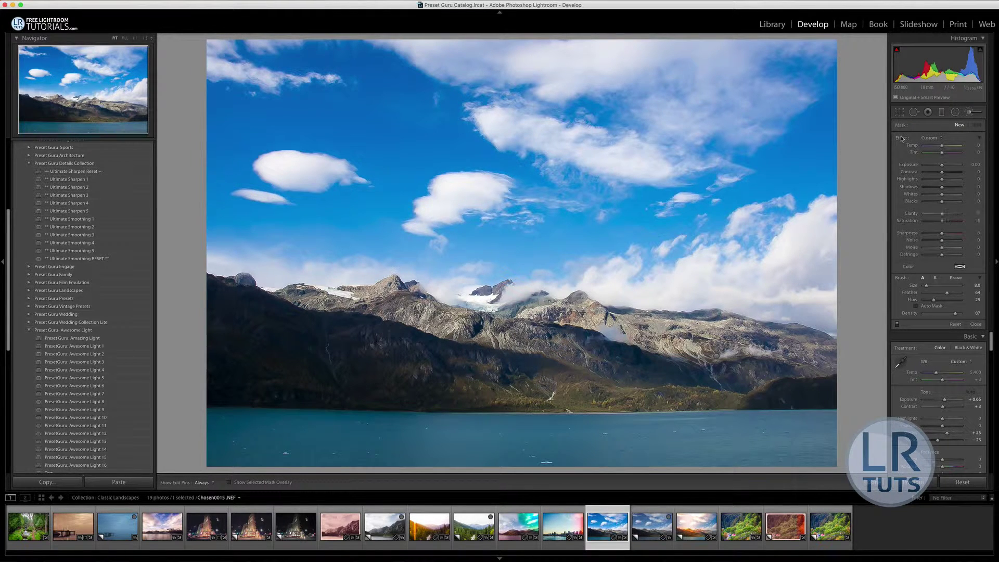
{"action": "mouse_move", "coordinate": [942, 213]}
{"action": "left_mouse_down"}
{"action": "mouse_move", "coordinate": [951, 233]}
{"action": "mouse_move", "coordinate": [953, 221]}
{"action": "left_mouse_up"}
{"action": "left_click_drag", "start_coordinate": [942, 153], "coordinate": [935, 153]}
{"action": "key", "text": "h"}
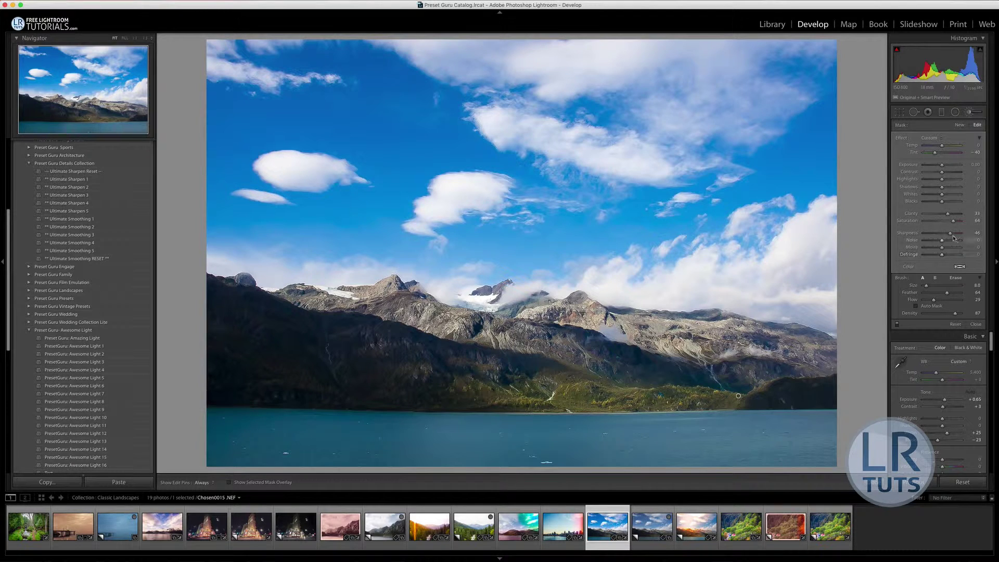
{"action": "left_click_drag", "start_coordinate": [951, 233], "coordinate": [940, 234]}
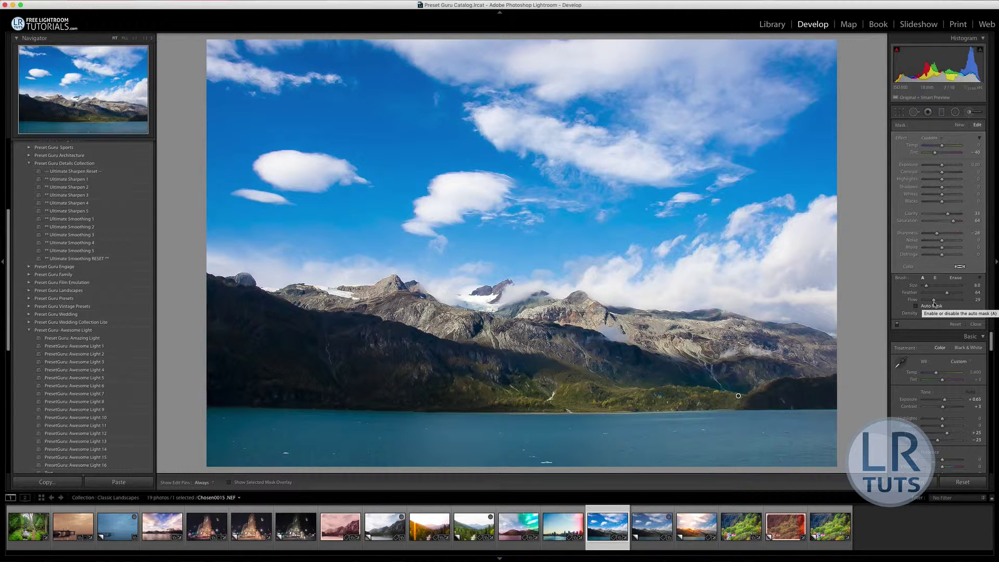
{"action": "left_click", "coordinate": [933, 304]}
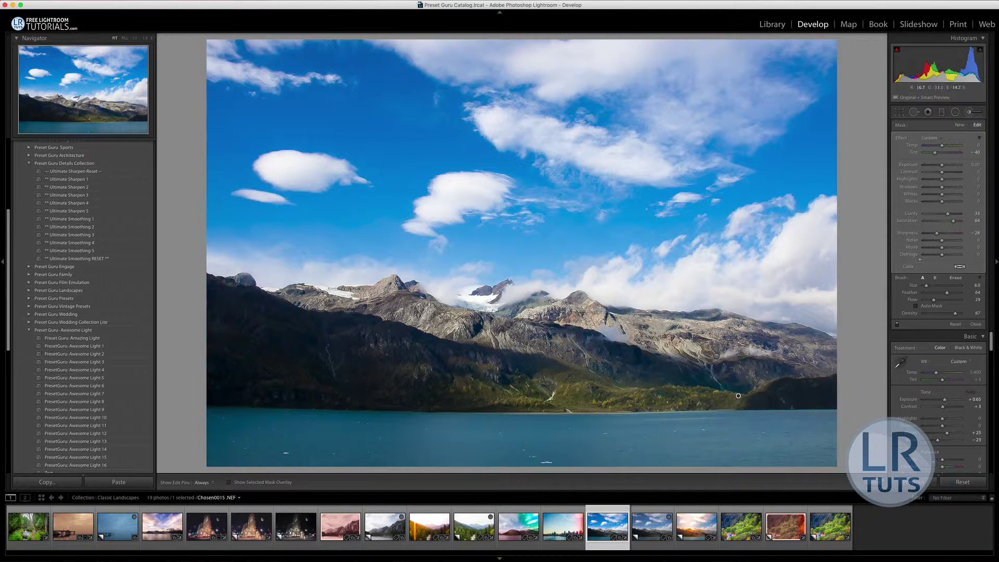
Leave the brush, then try Shadows and Exposure changes and revert both
{"action": "key", "text": "Return"}
{"action": "key", "text": "k"}
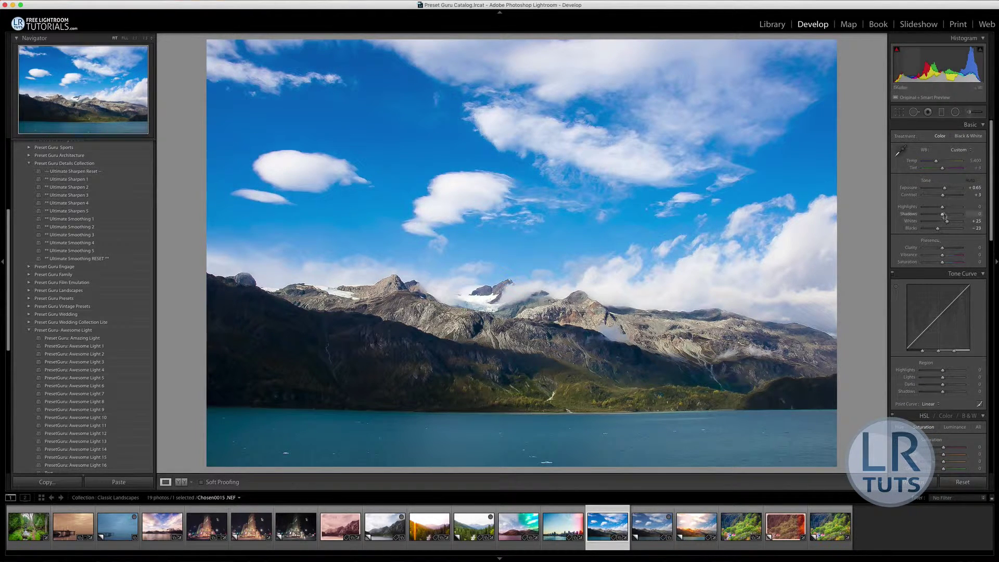
{"action": "left_click_drag", "start_coordinate": [942, 214], "coordinate": [965, 214]}
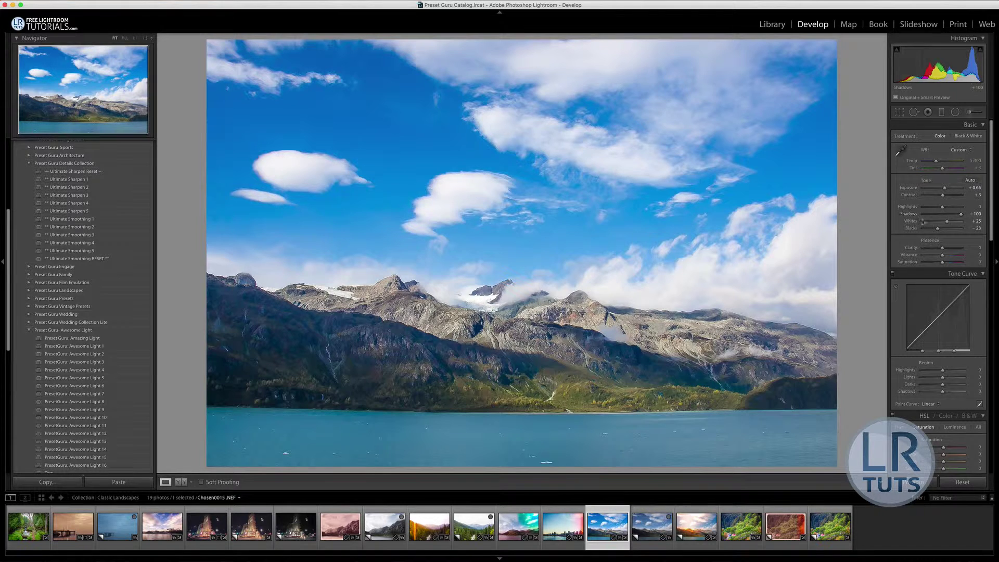
{"action": "double_click", "coordinate": [910, 214]}
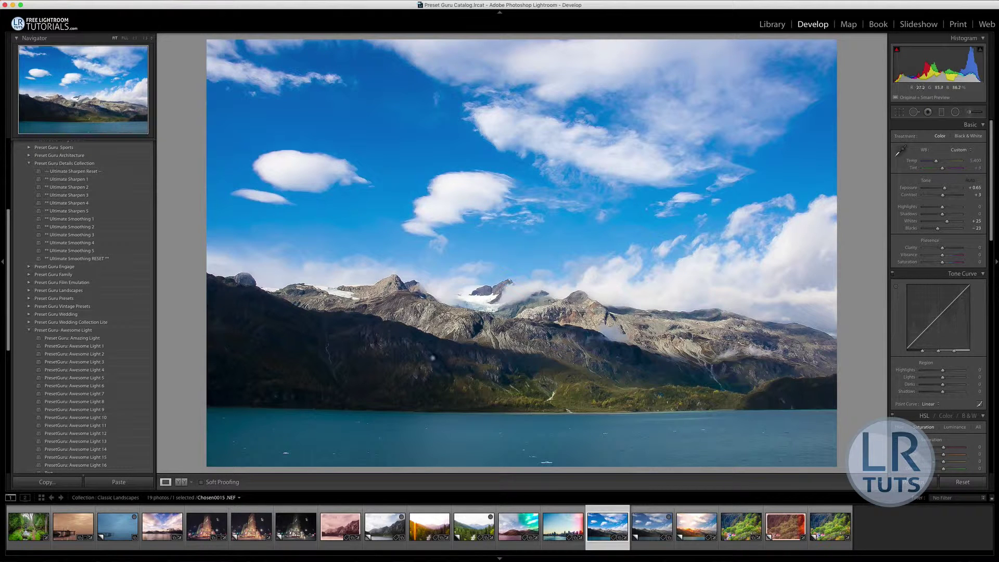
{"action": "mouse_move", "coordinate": [946, 188]}
{"action": "left_click_drag", "start_coordinate": [945, 189], "coordinate": [949, 189]}
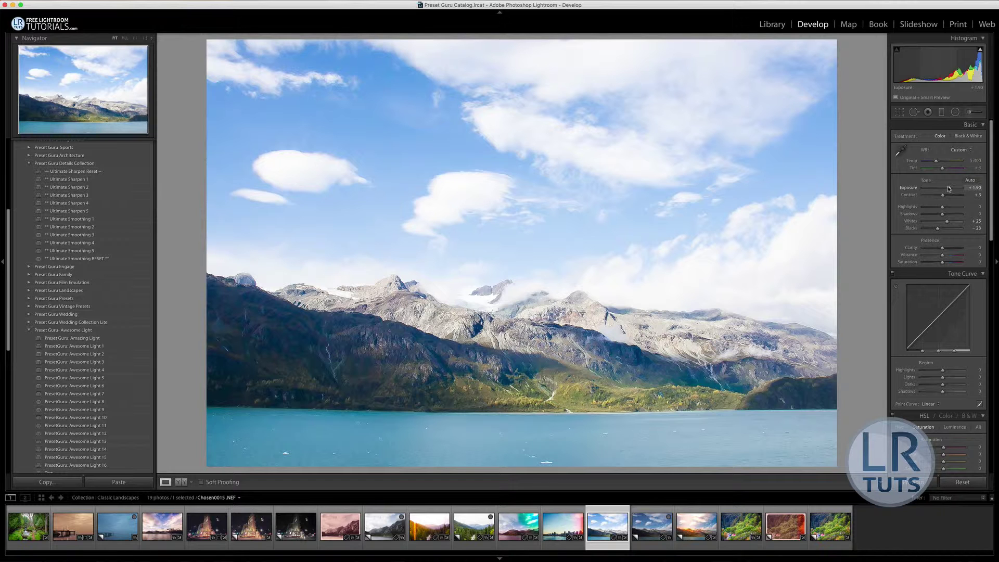
{"action": "key", "text": "super+z"}
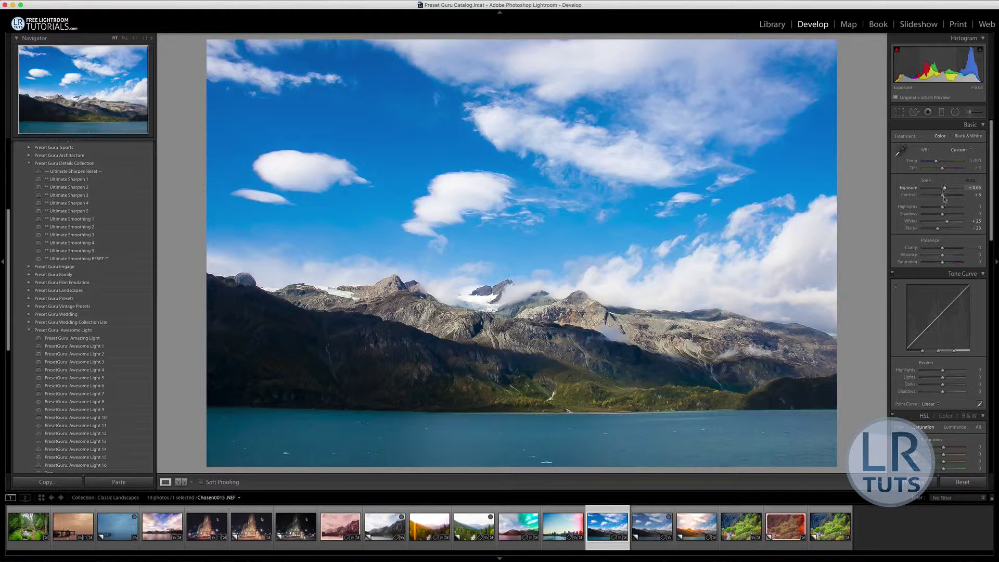
Set Whites +56, Shadows -26 and Blacks to about -4
{"action": "left_click_drag", "start_coordinate": [945, 223], "coordinate": [949, 208]}
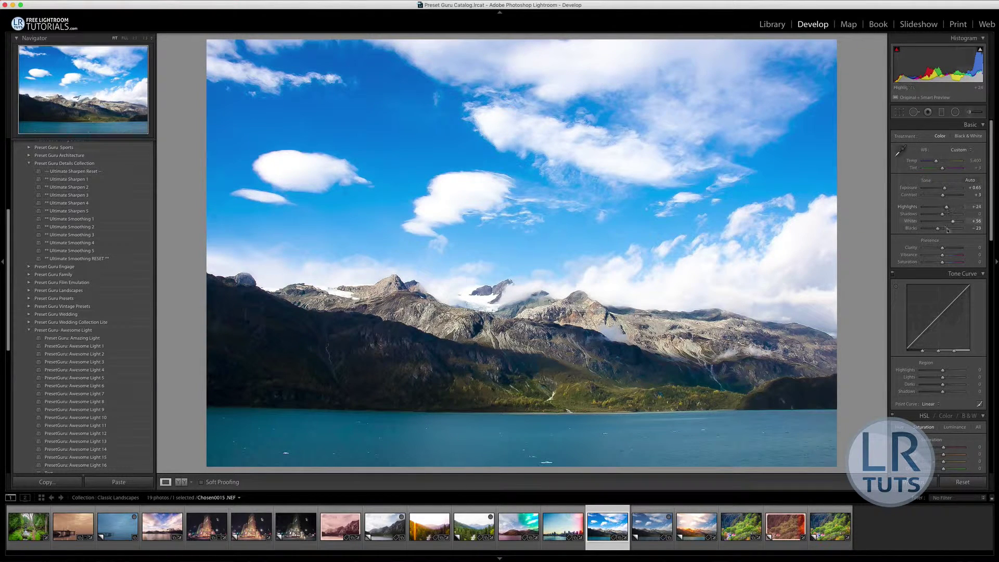
{"action": "left_click_drag", "start_coordinate": [938, 229], "coordinate": [950, 230]}
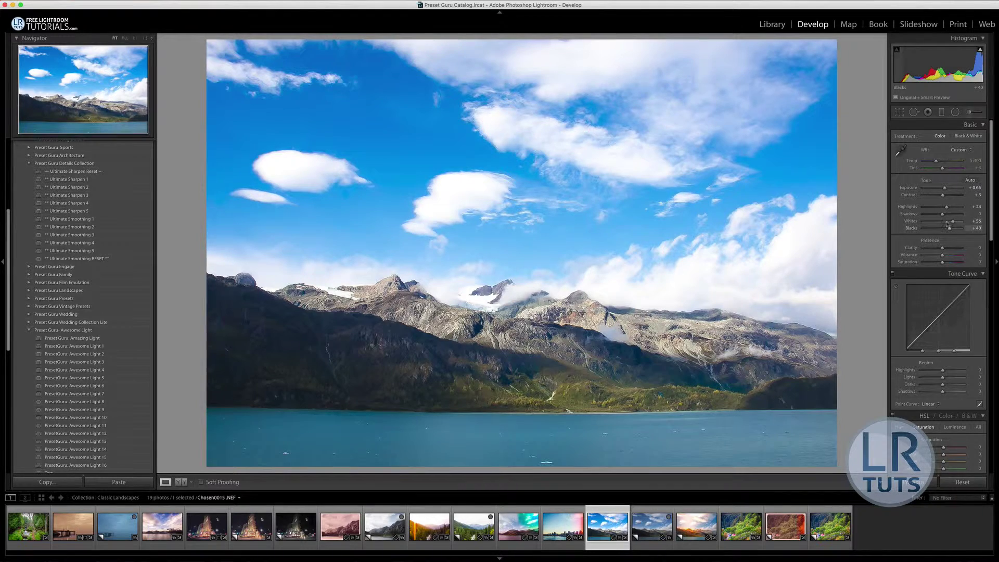
{"action": "left_click_drag", "start_coordinate": [943, 214], "coordinate": [929, 215]}
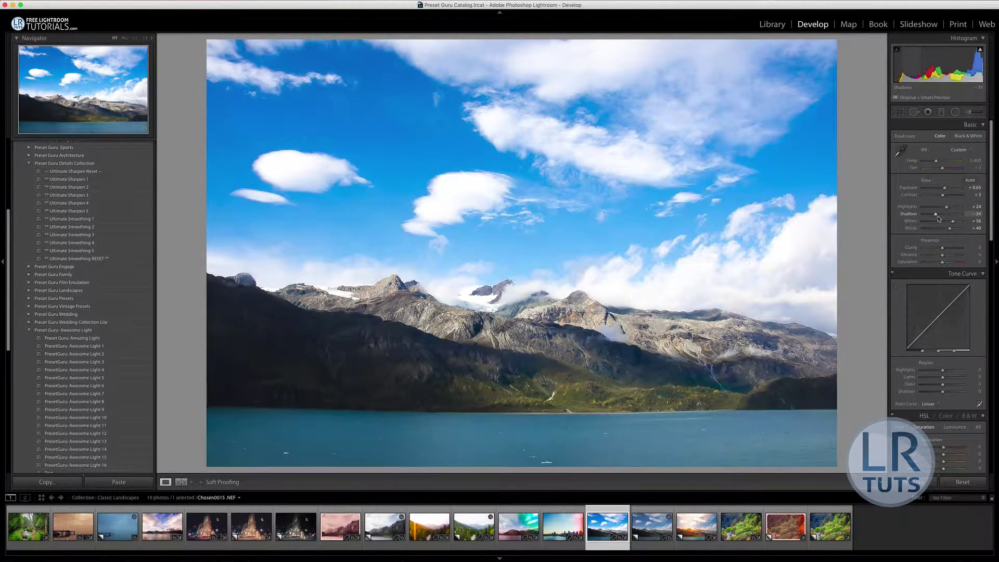
{"action": "left_click_drag", "start_coordinate": [948, 229], "coordinate": [941, 229]}
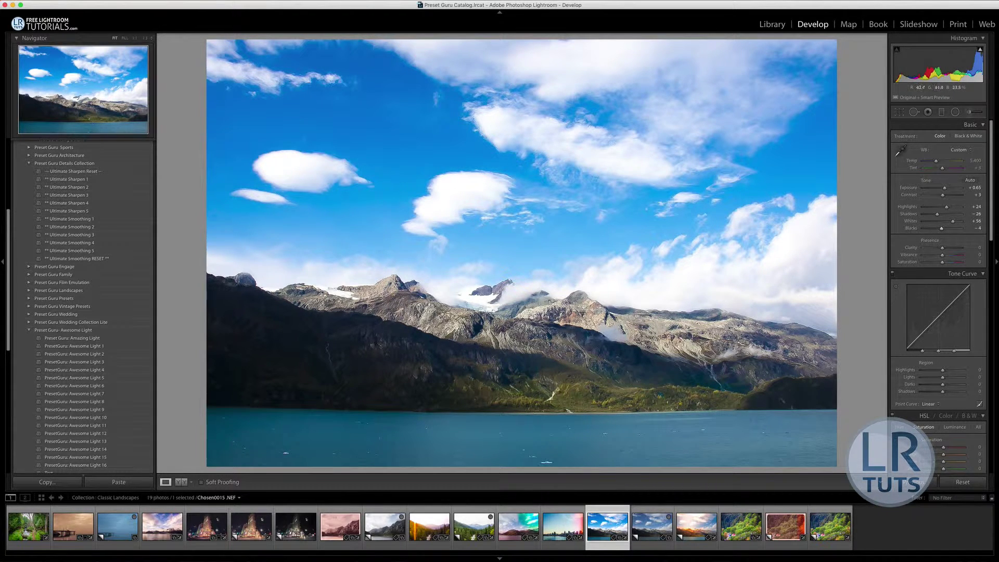
{"action": "key", "text": "backslash"}
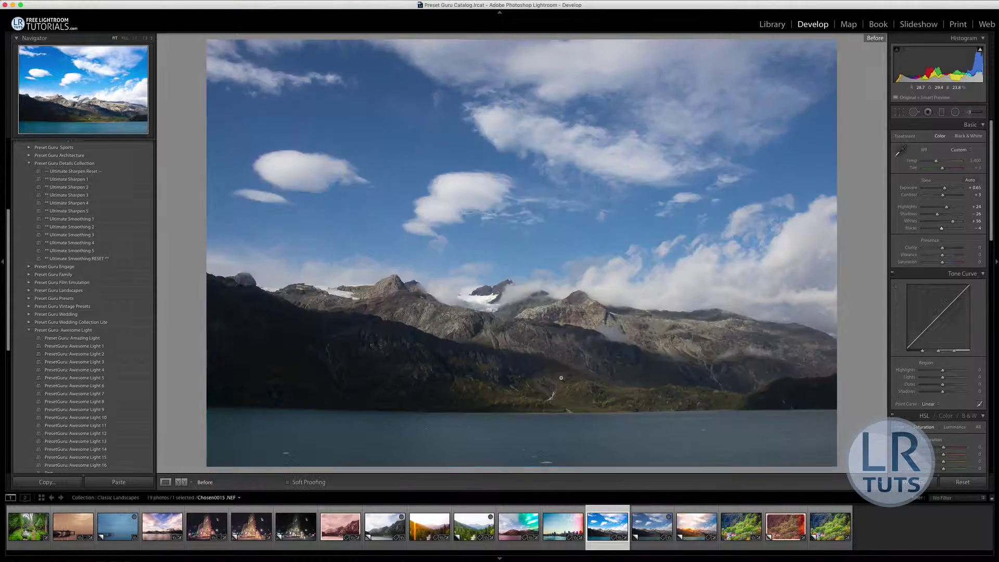
{"action": "key", "text": "backslash"}
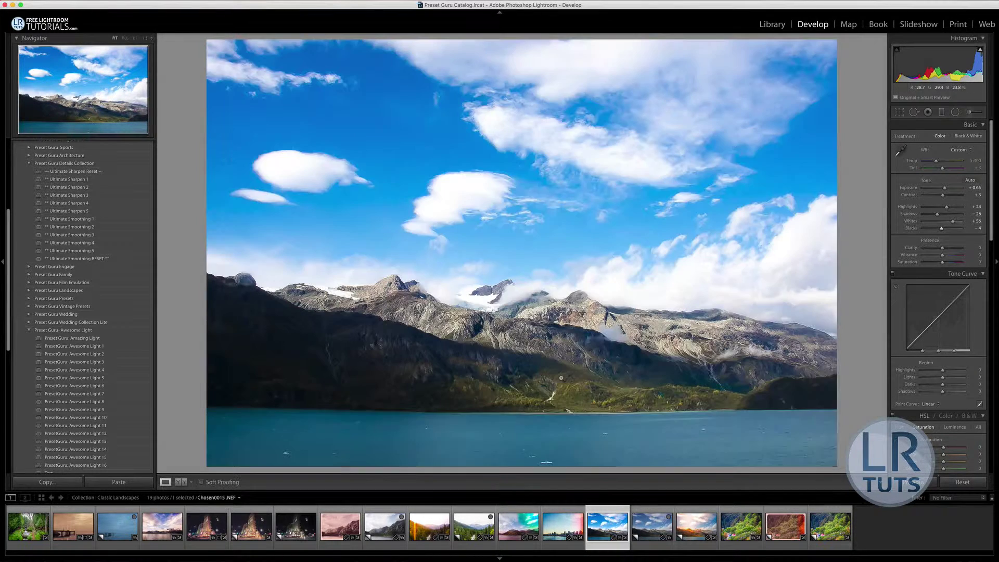
{"action": "key", "text": "backslash"}
{"action": "key", "text": "backslash"}
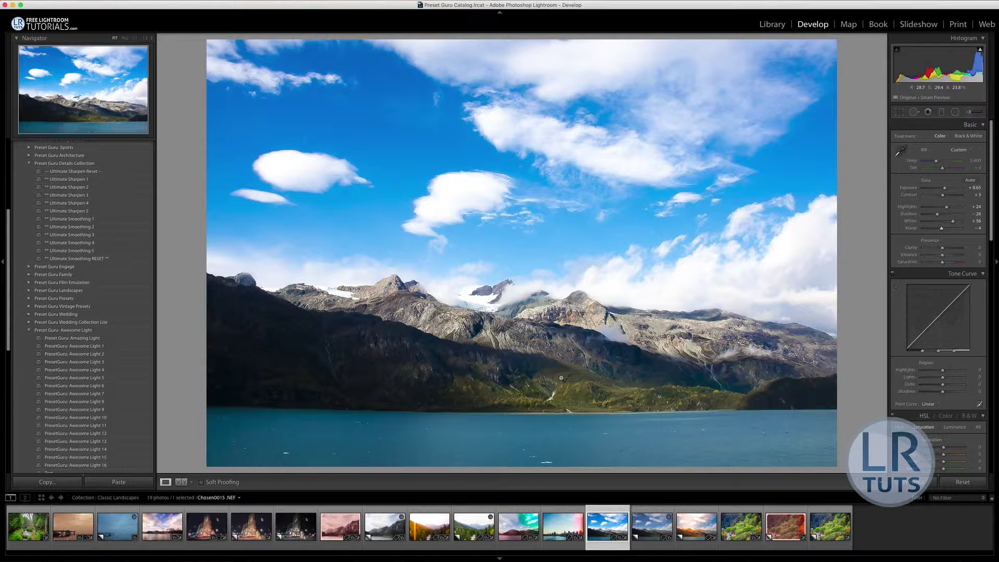